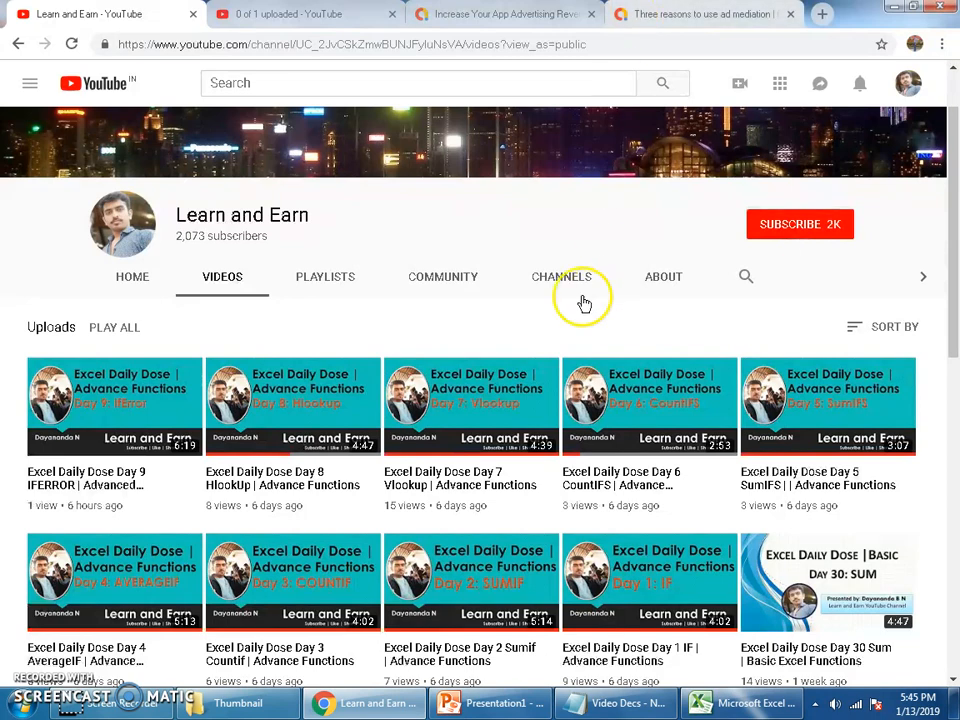
Switch to the Index and Planner workbook in Excel, open the Advanced sheet and review its Emp Id and Name columns
left_click(774, 693)
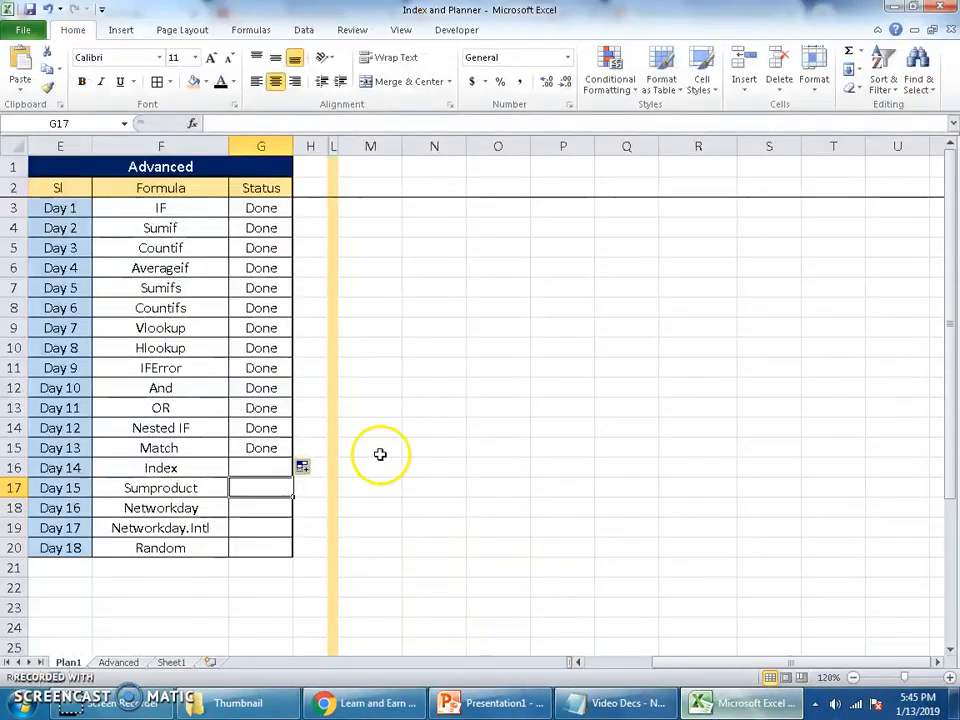
left_click(112, 663)
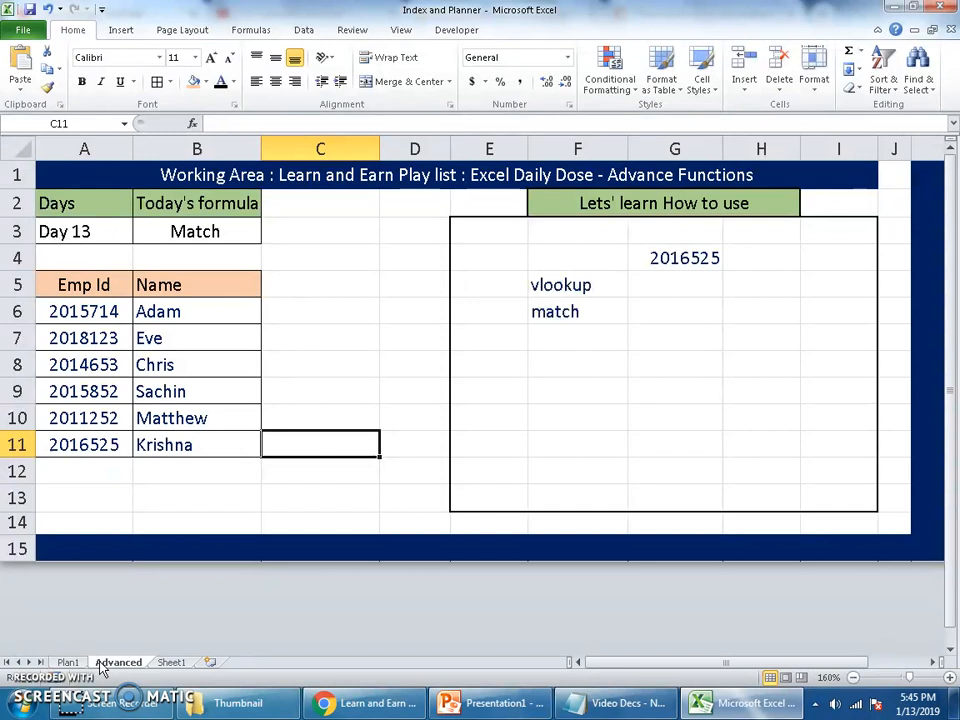
left_click_drag(64, 315, 92, 446)
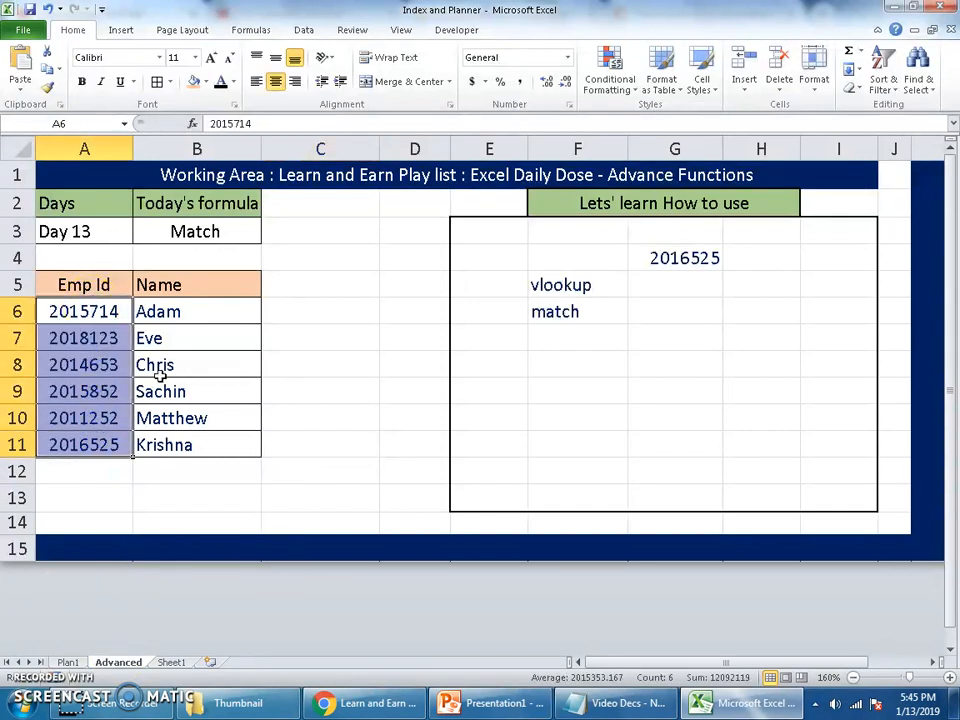
left_click_drag(182, 318, 189, 446)
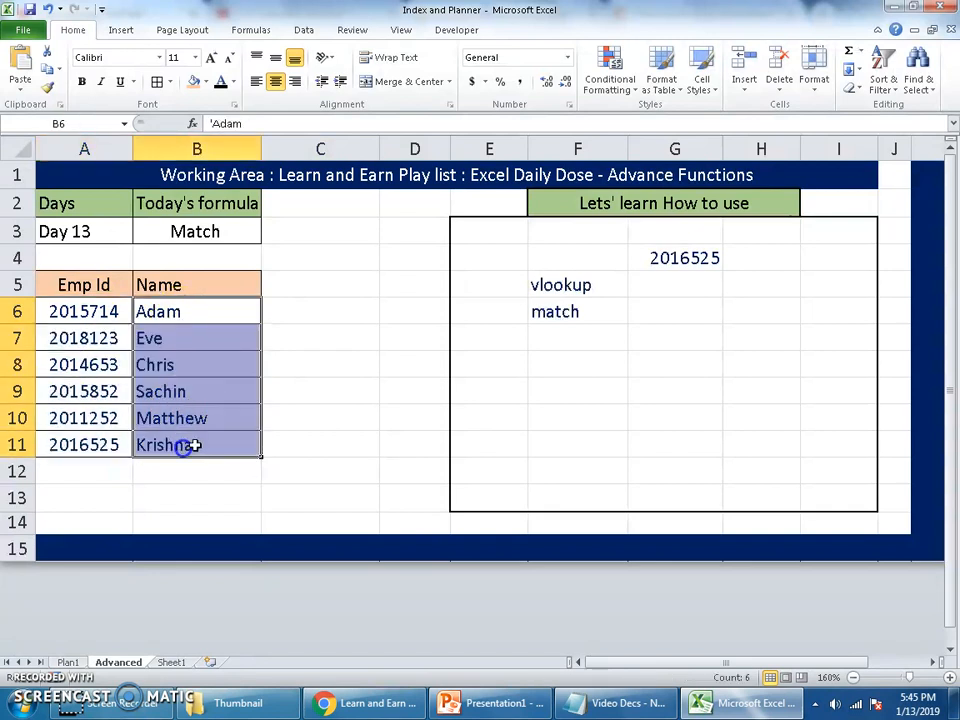
left_click(357, 386)
Examine the lookup ID in G4 and the vlookup and match rows in the practice area
left_click_drag(583, 283, 664, 285)
left_click(664, 291)
left_click(664, 257)
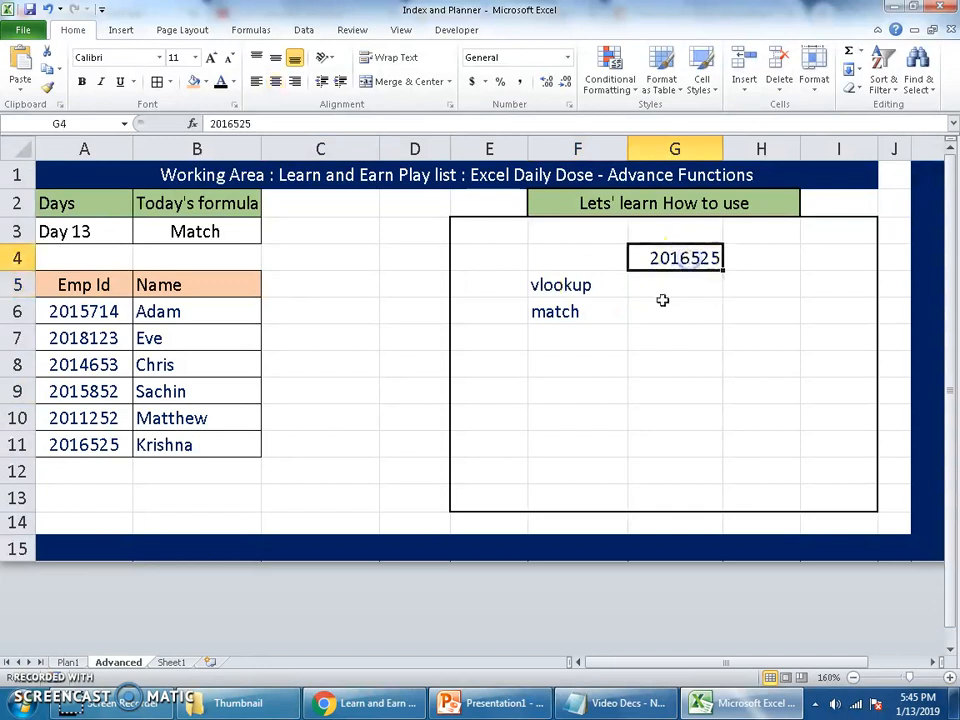
left_click(617, 311)
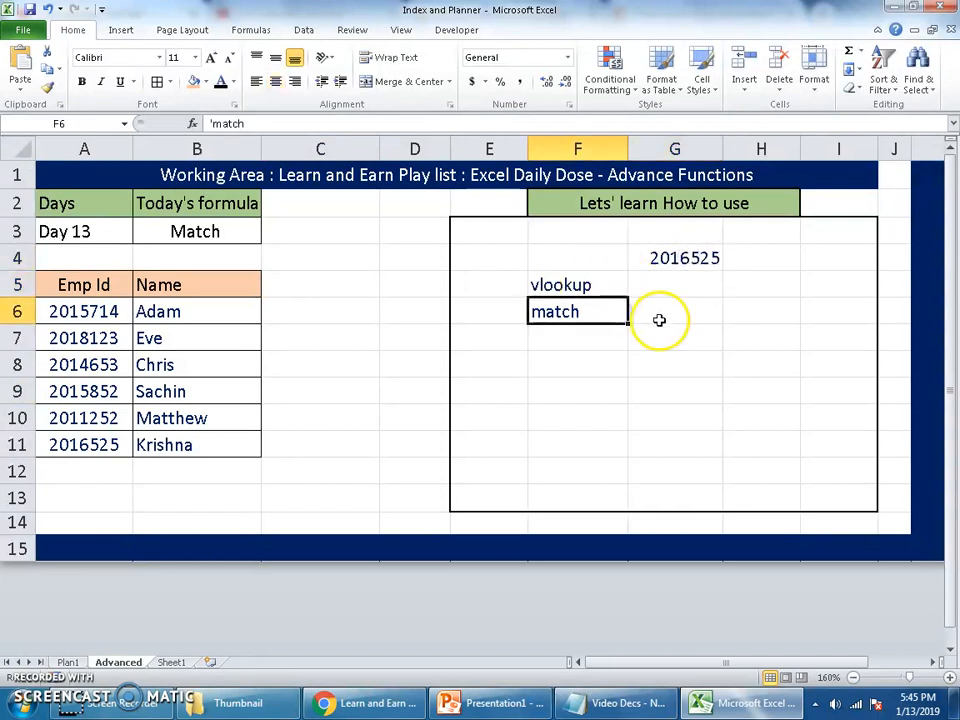
left_click(664, 314)
left_click(611, 286)
left_click(675, 285)
left_click_drag(669, 328, 675, 311)
Begin a VLOOKUP formula in cell G5, beside the vlookup label
left_click(694, 284)
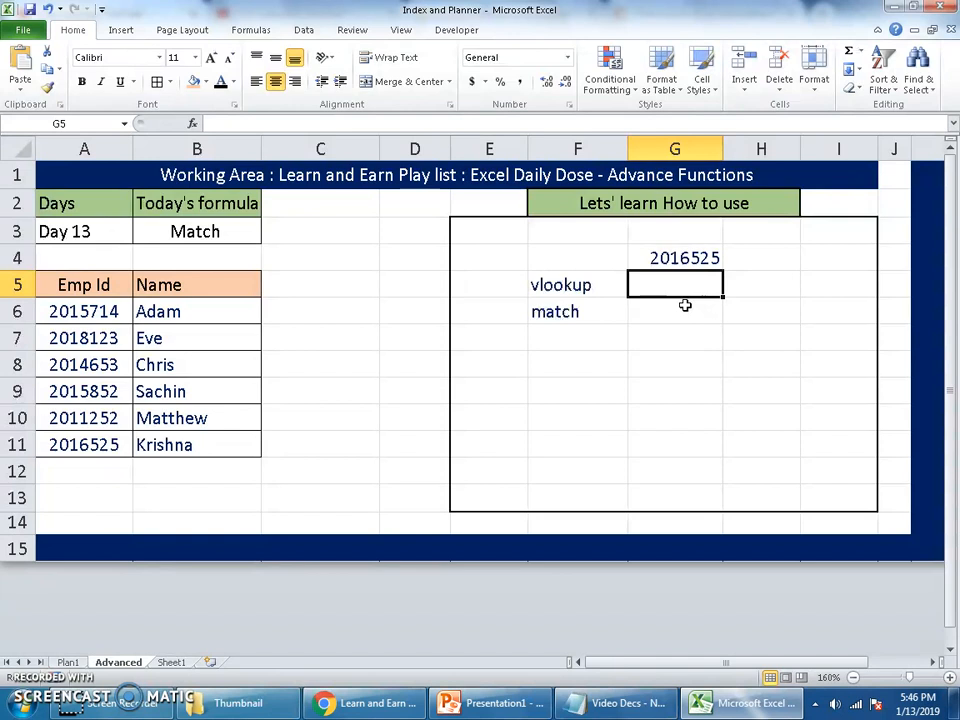
type("=vlo")
key("Tab")
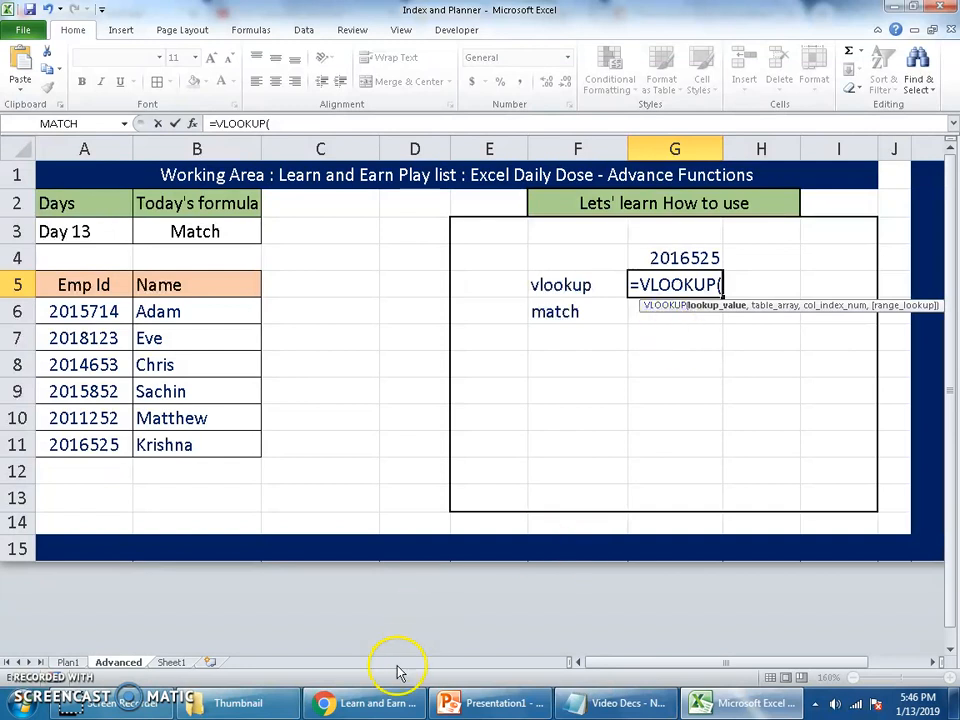
Switch to Chrome to view the Learn and Earn channel's uploaded videos, and return to the Excel workbook
left_click(375, 703)
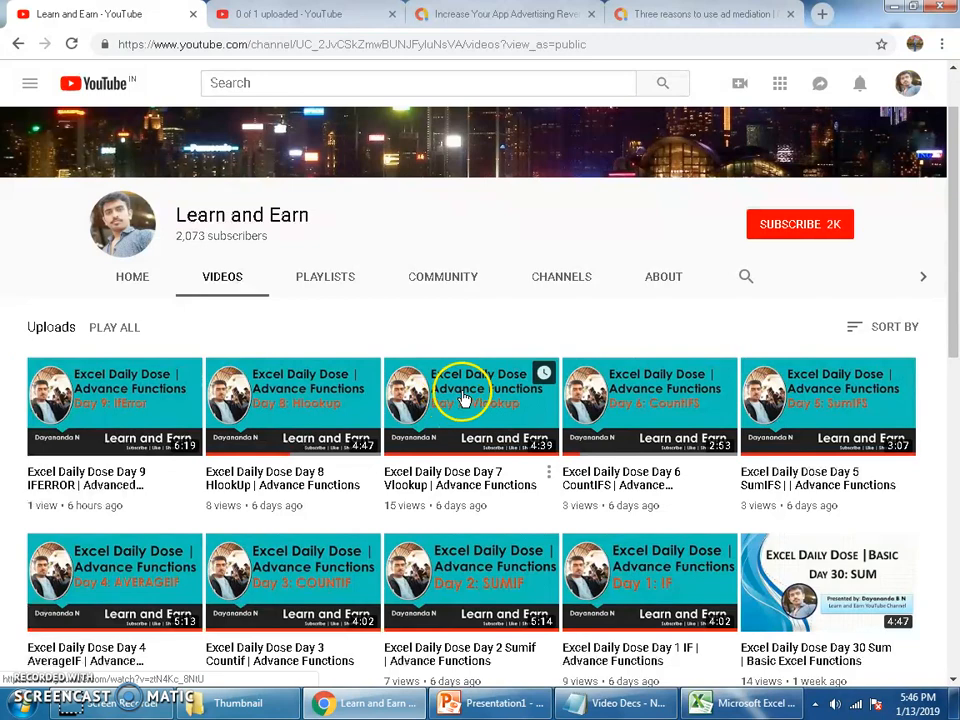
left_click(757, 703)
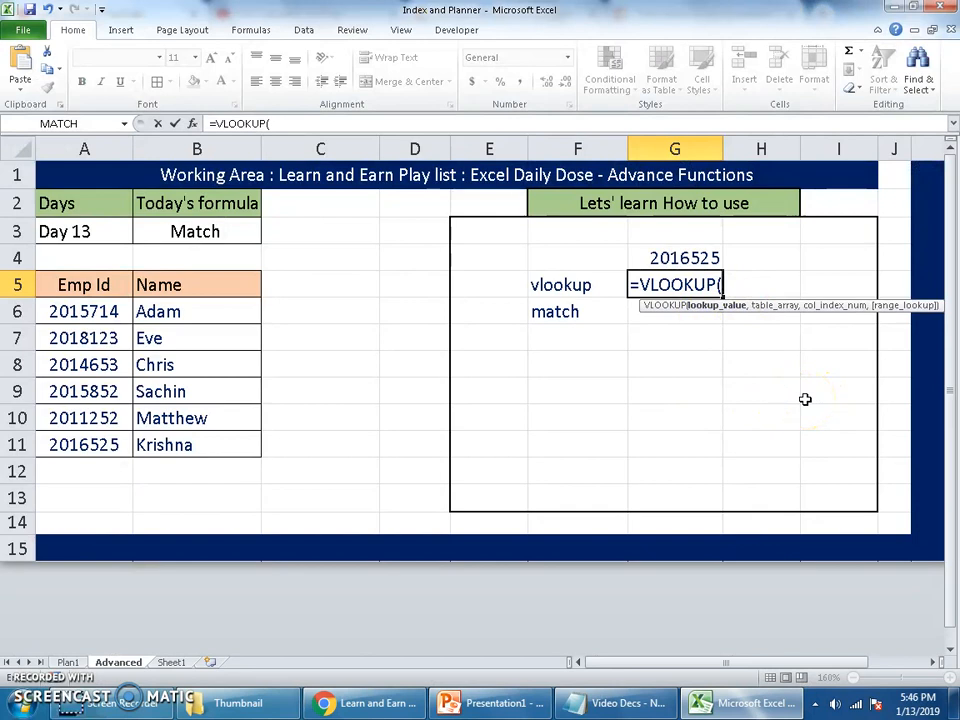
Complete the formula in G5 as =VLOOKUP(G4,A6:B11,2,0) to look up the employee's name
left_click(696, 257)
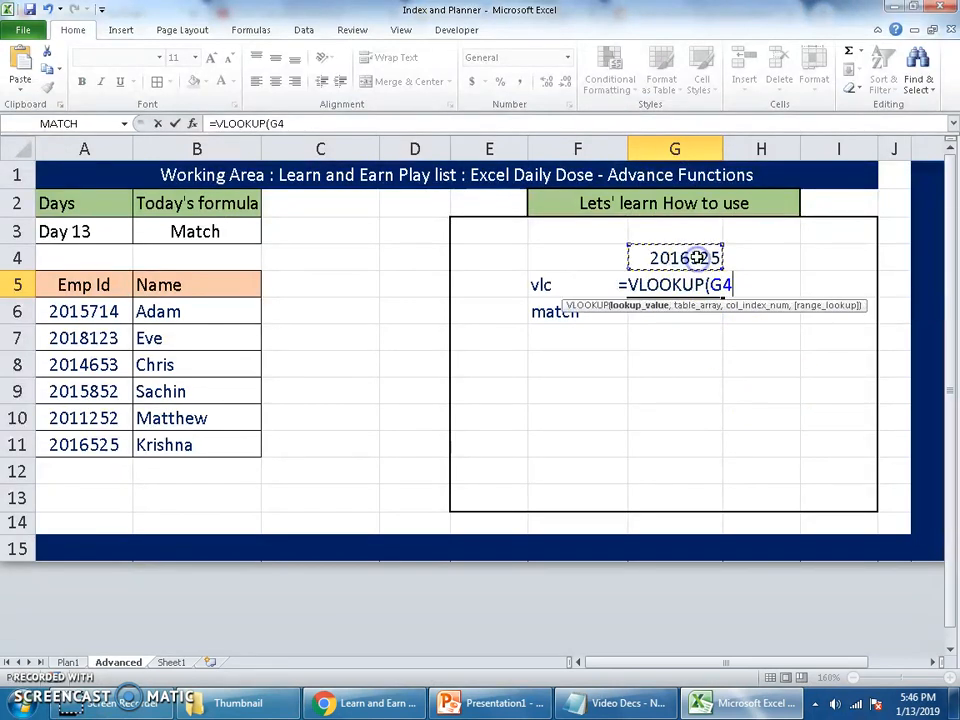
type(",")
left_click_drag(120, 305, 190, 450)
type(",2,")
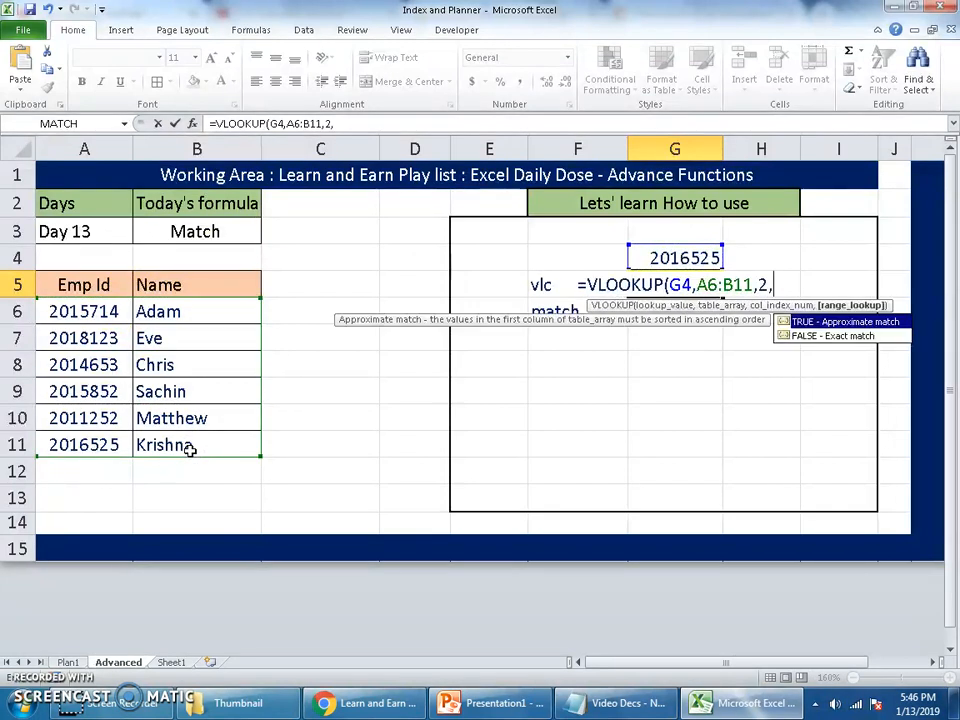
type("0")
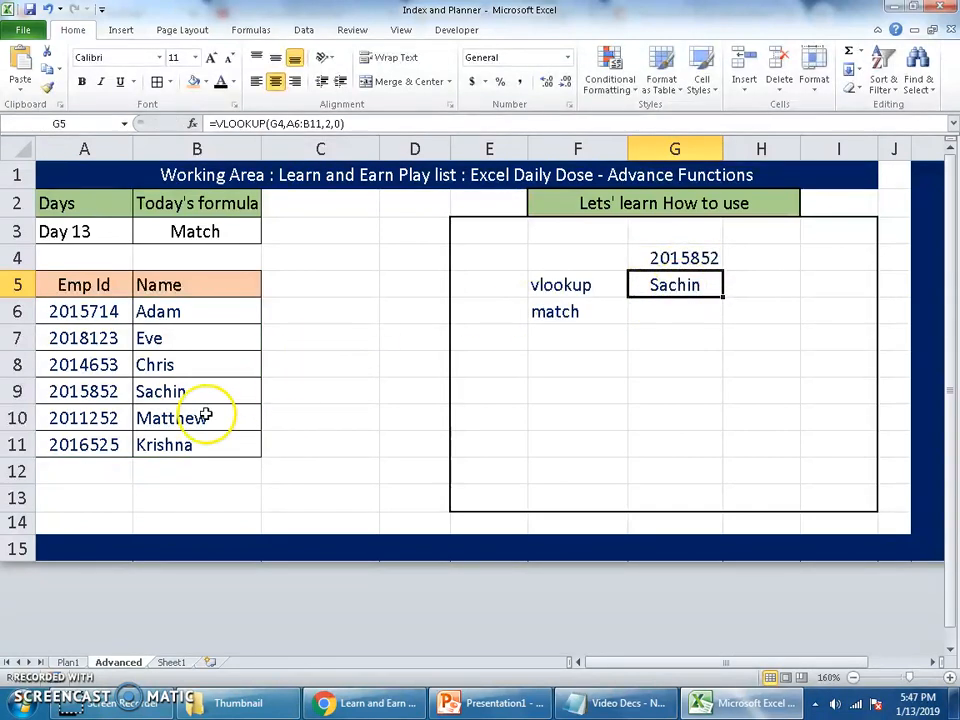
Compare the lookup ID in G4 with its record in row 9, and inspect the column index argument of the VLOOKUP in G5
left_click(671, 259)
left_click_drag(132, 398, 165, 392)
left_click(658, 283)
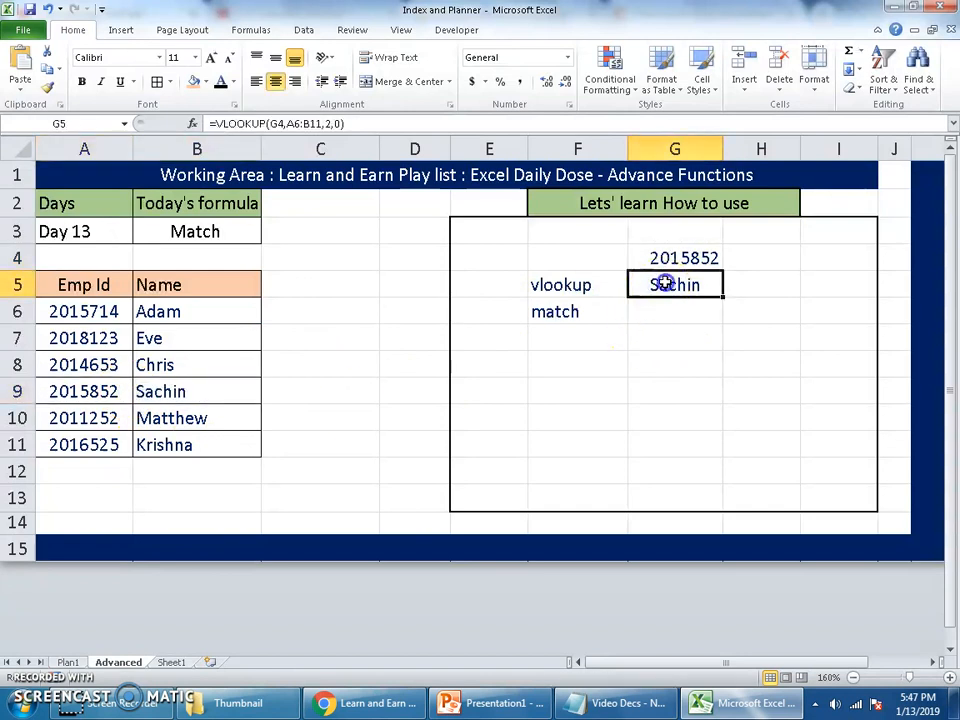
double_click(665, 284)
double_click(755, 285)
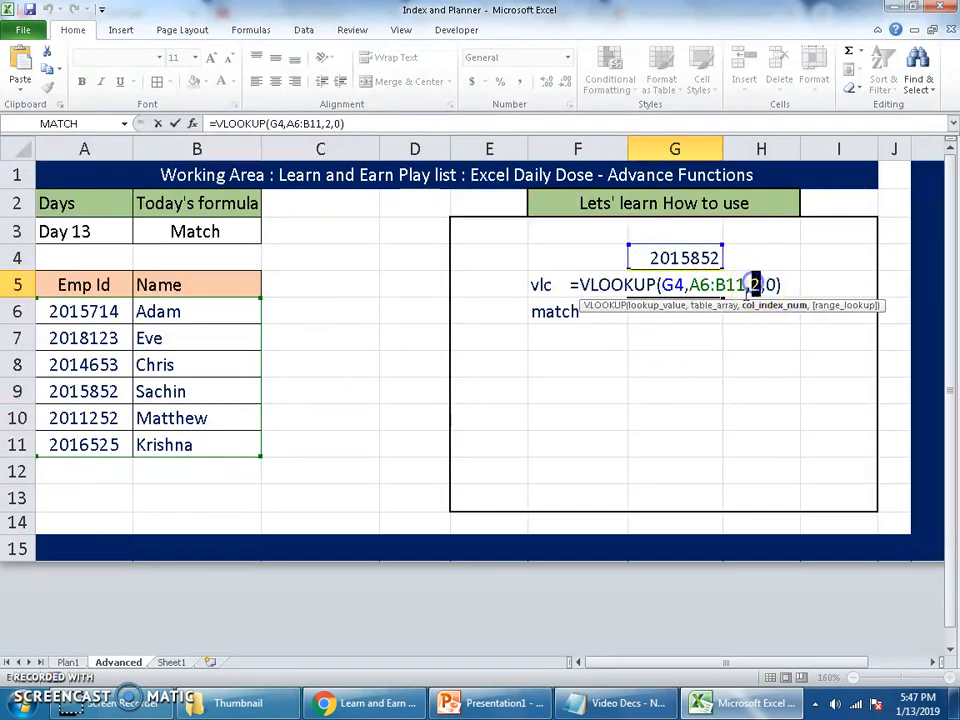
key("Return")
Replace the lookup value in G4 with the employee ID listed in A11
key("Up")
key("Up")
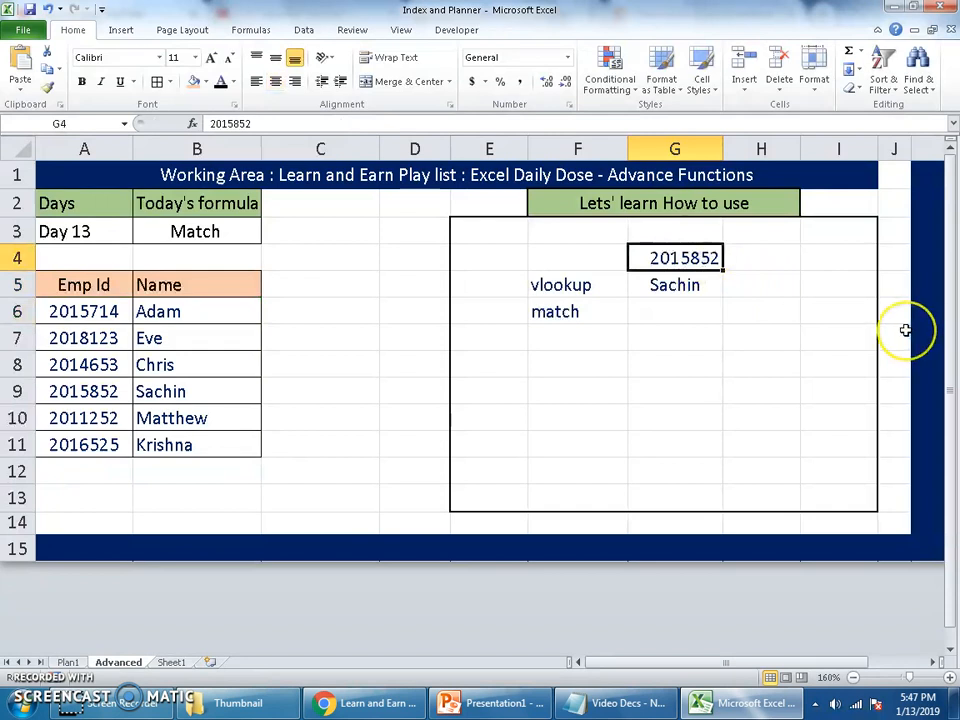
type("2016525")
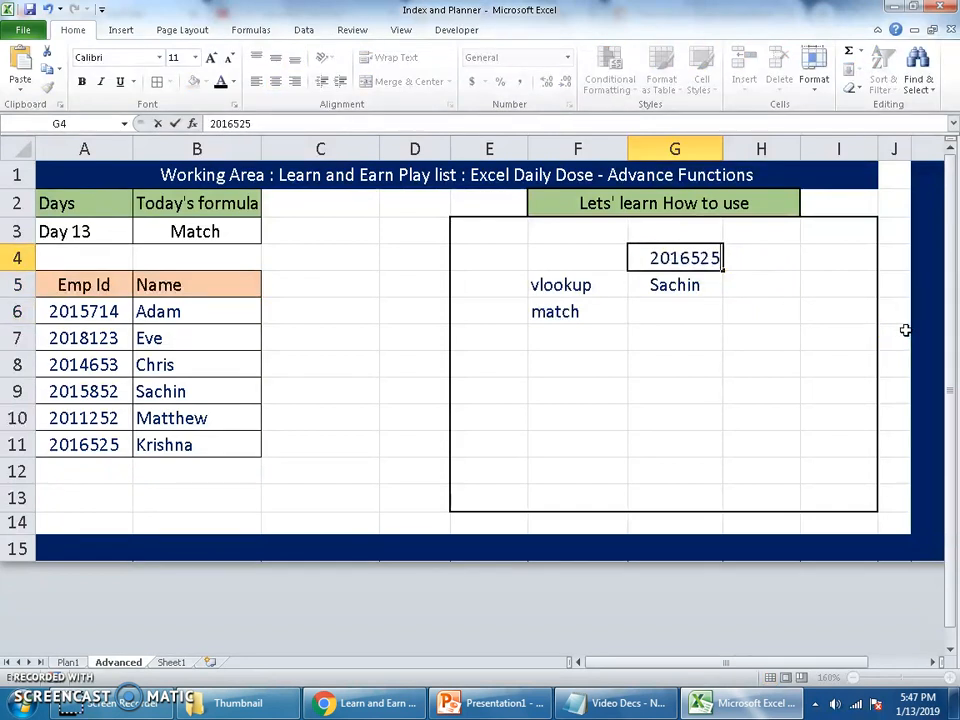
key("Return")
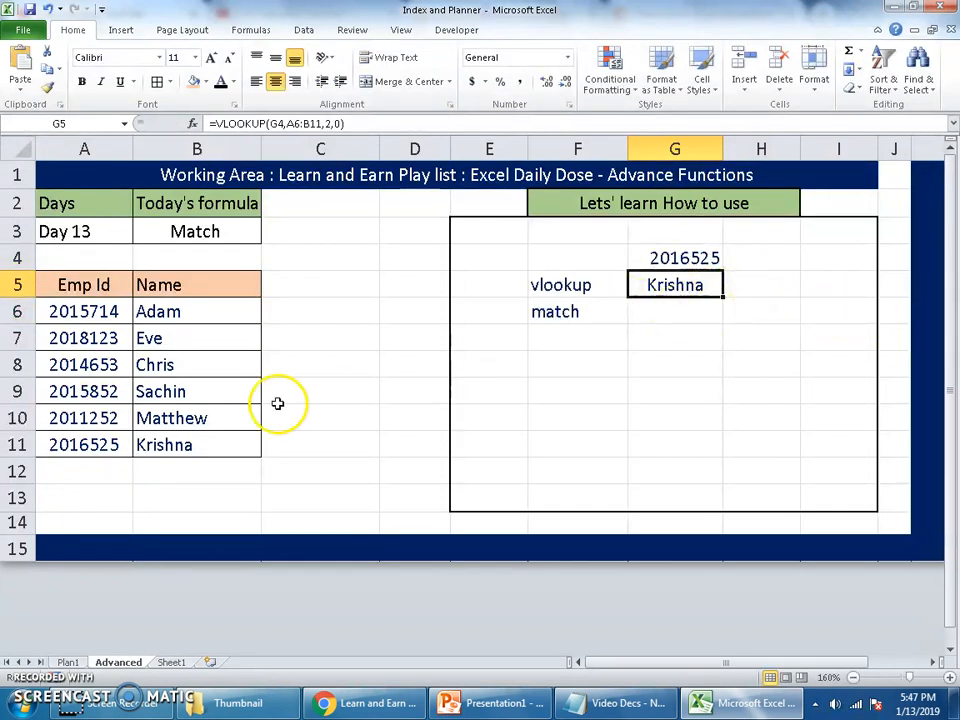
Review the lookup value in G4, the vlookup label in F5 and the VLOOKUP formula in G5
left_click(700, 254)
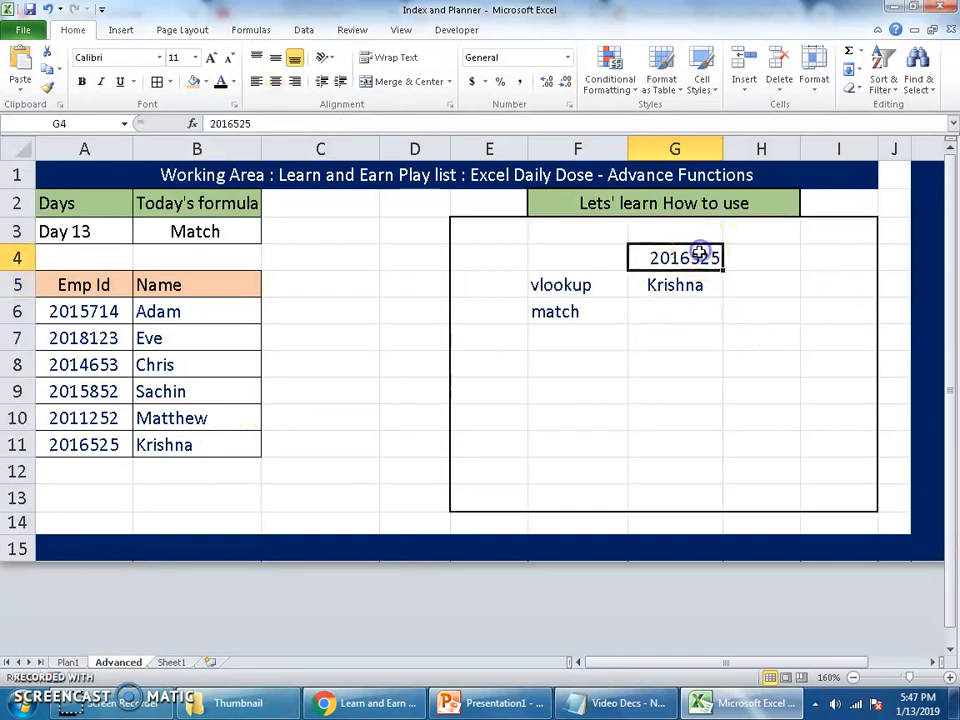
mouse_move(585, 285)
left_mouse_down()
mouse_move(645, 283)
mouse_move(591, 285)
left_mouse_up()
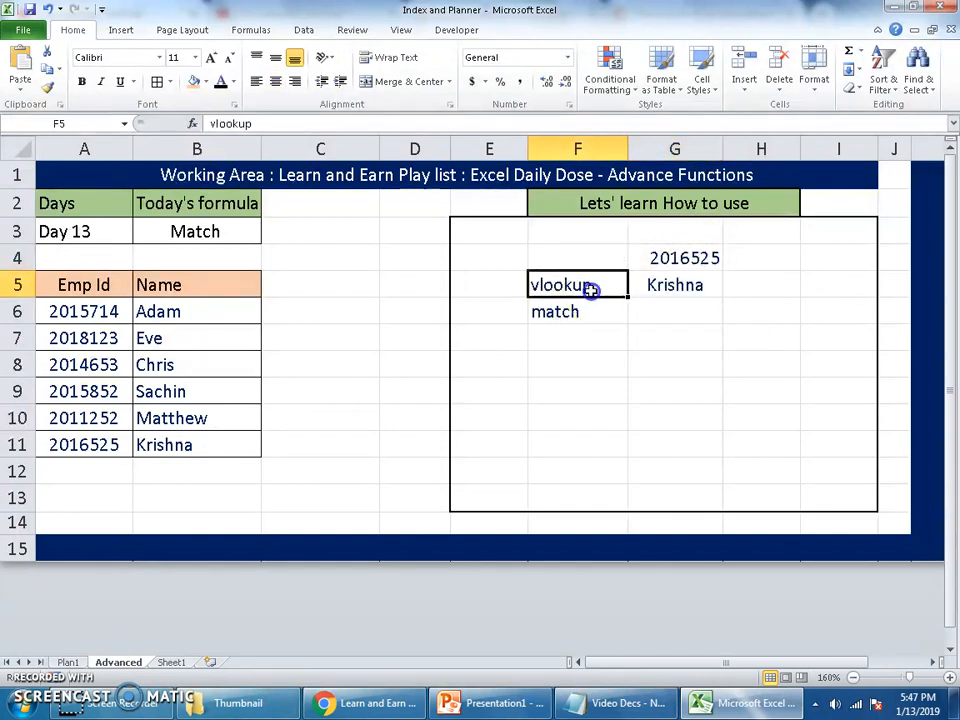
double_click(666, 286)
key("Return")
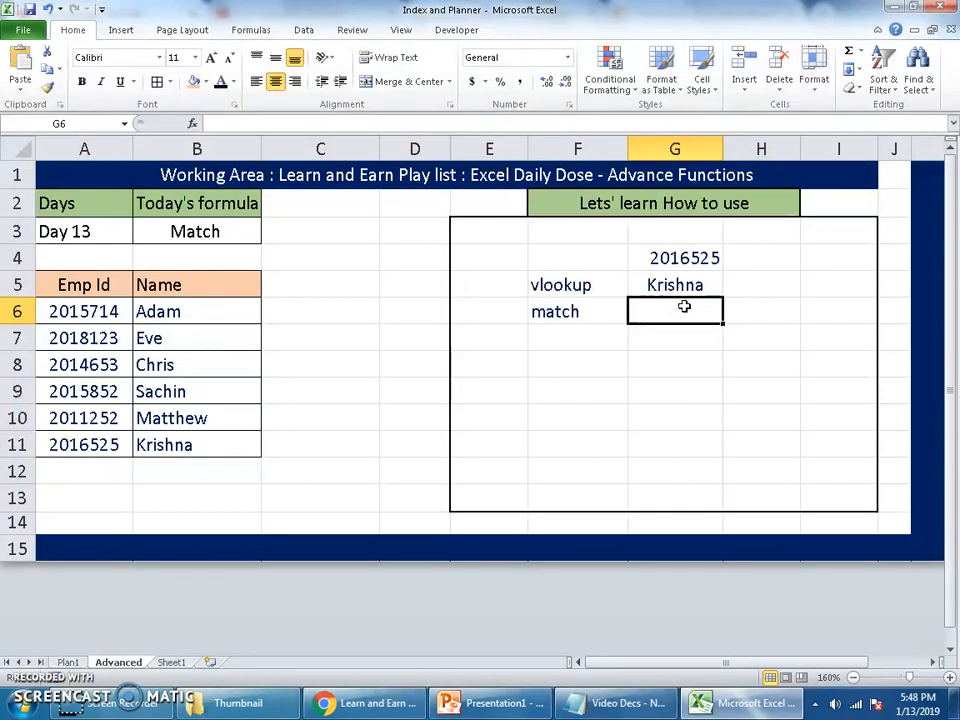
left_click(693, 252)
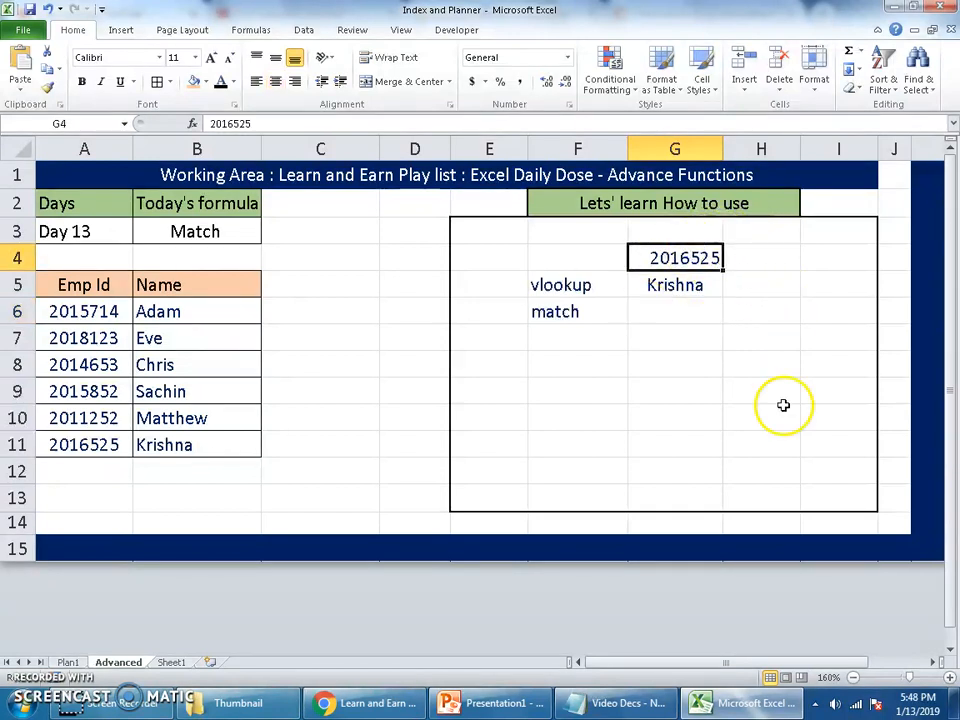
Enter =MATCH(G4,A6:A11,0) in cell G6 to find the lookup ID's position with an exact match
left_click(711, 315)
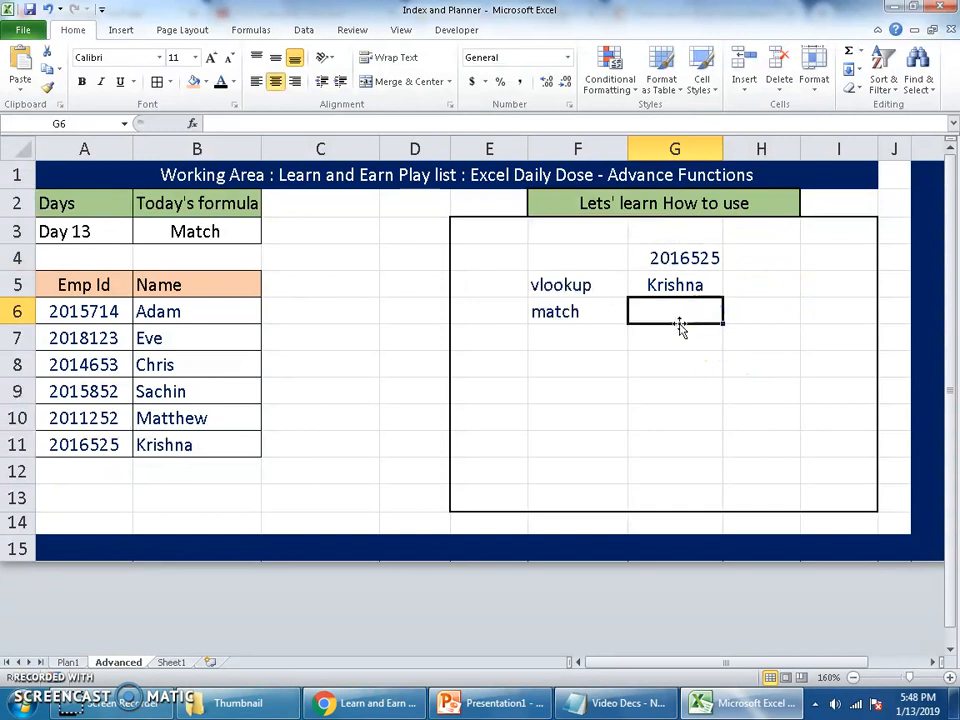
type("=mat")
key("Tab")
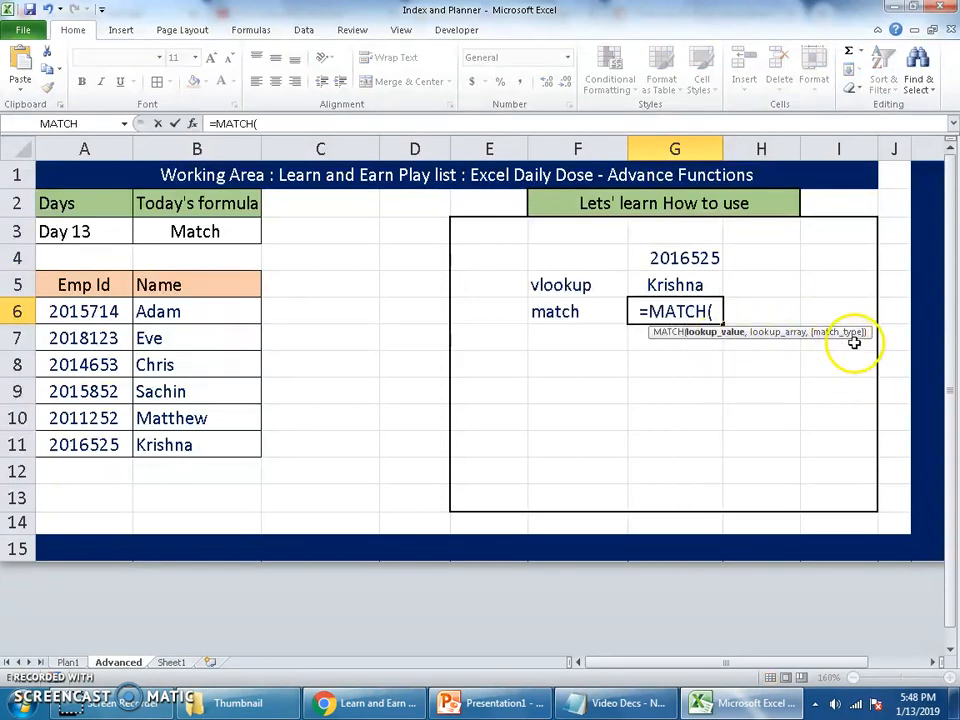
left_click(703, 252)
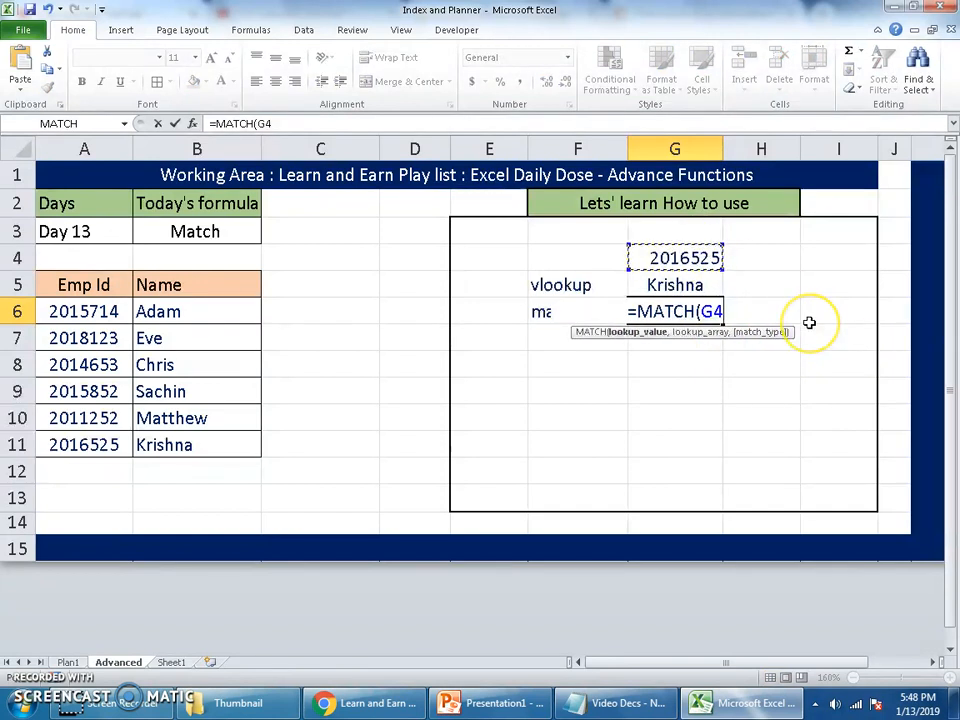
type(",")
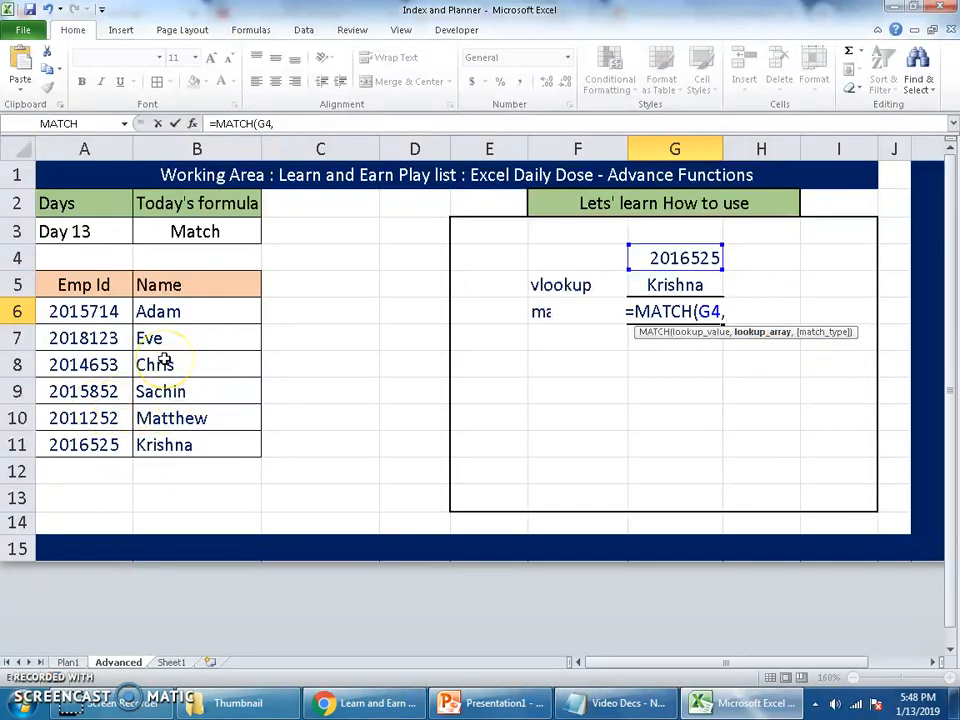
left_click_drag(80, 311, 105, 443)
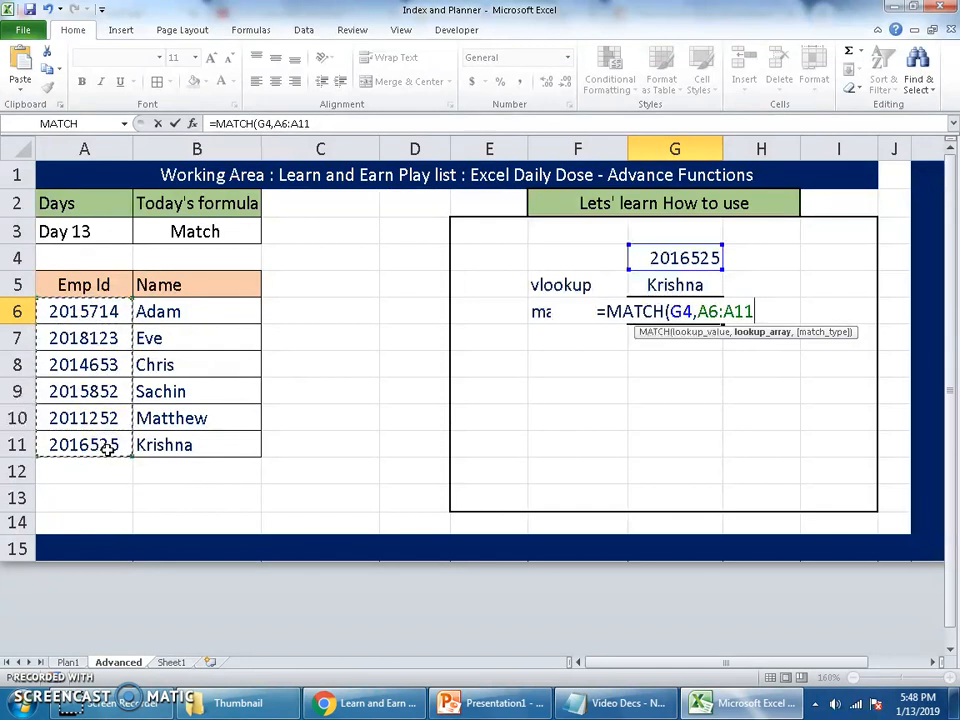
type(",")
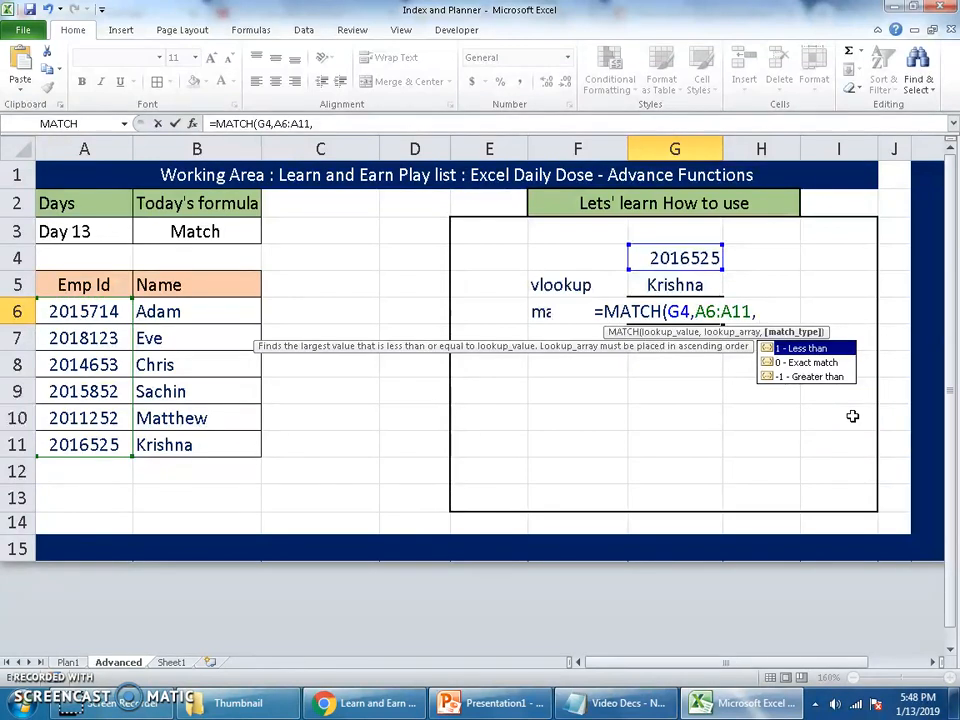
type("0")
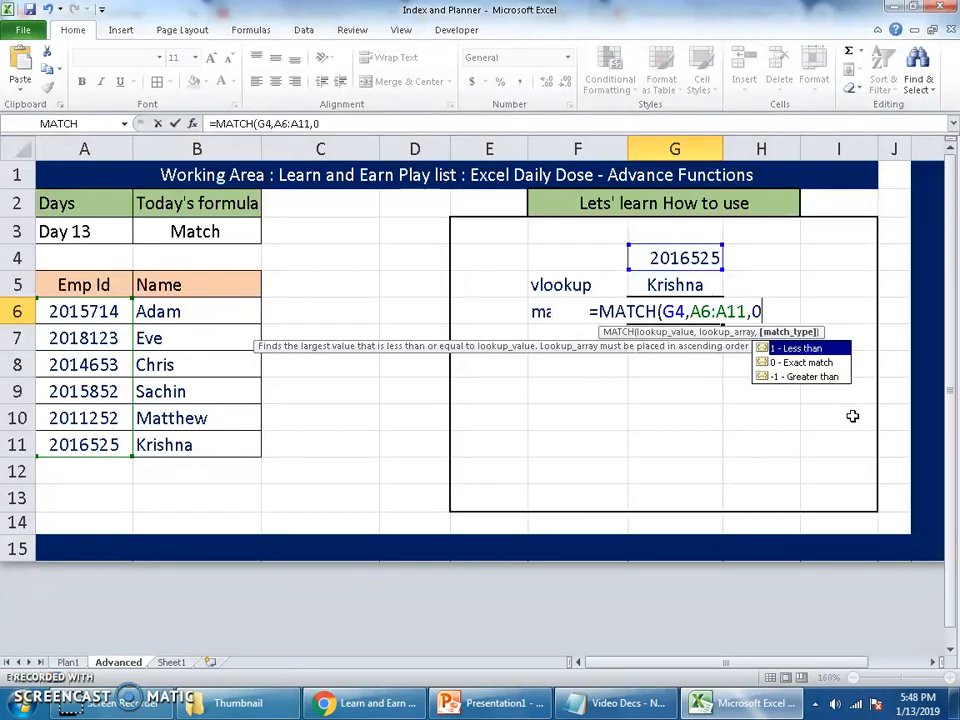
type(")")
key("ctrl+Return")
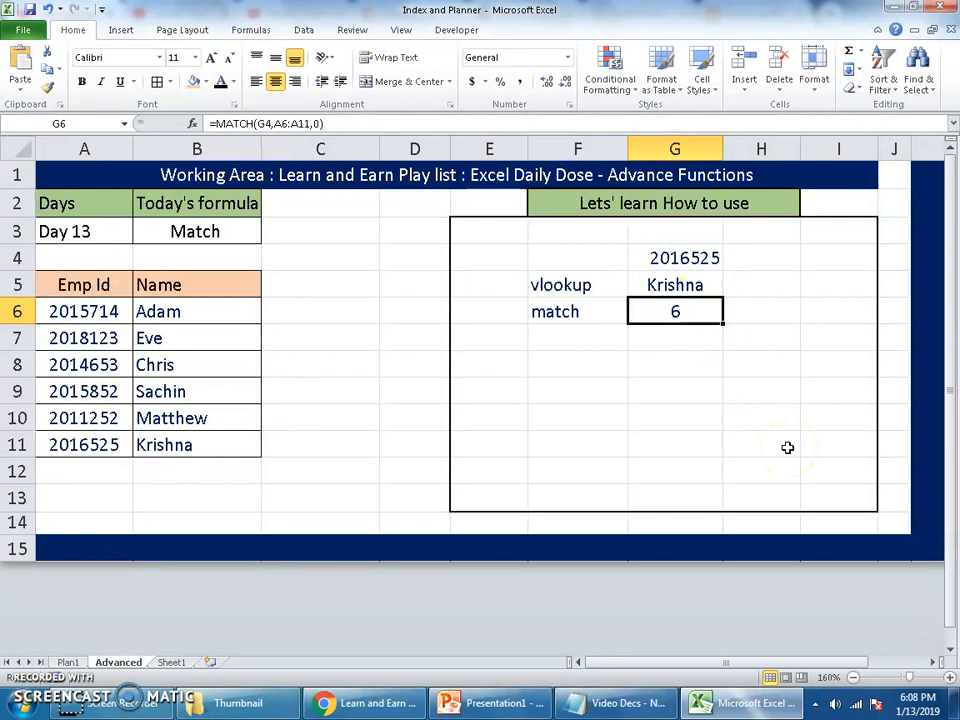
Compare the VLOOKUP and MATCH results in G5 and G6 against the lookup ID and the Emp Id column
left_click(704, 259)
left_click(707, 283)
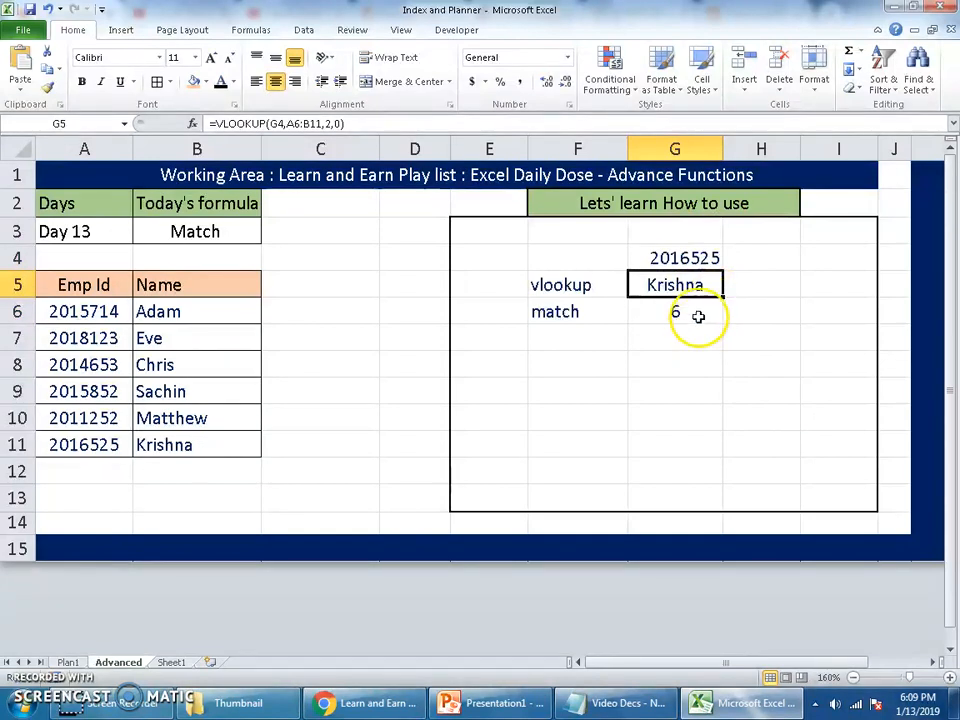
left_click(696, 314)
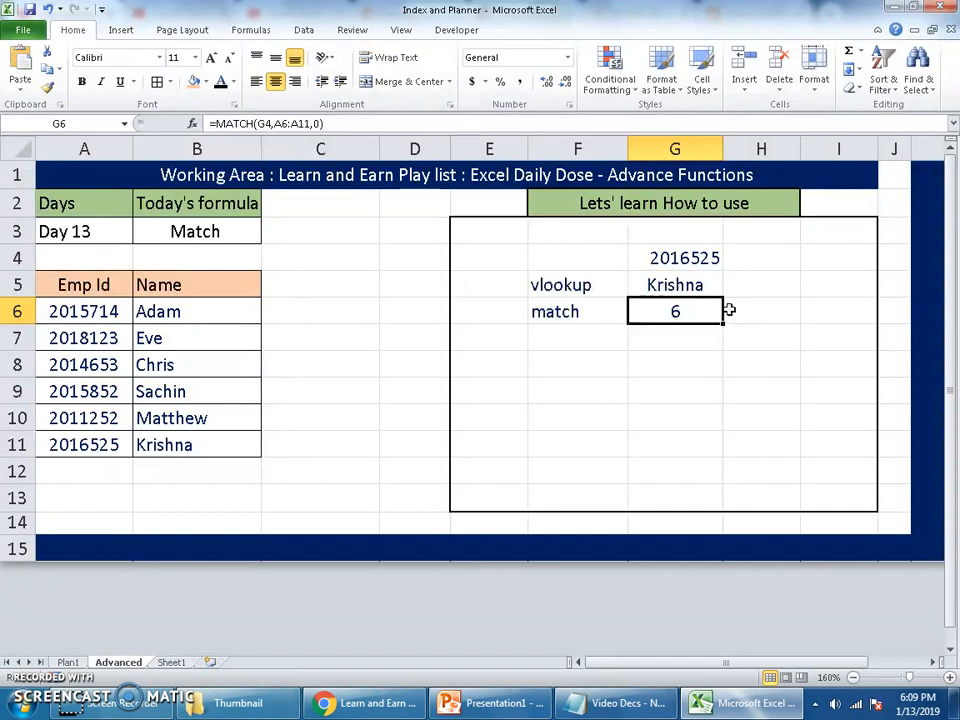
left_click(716, 252)
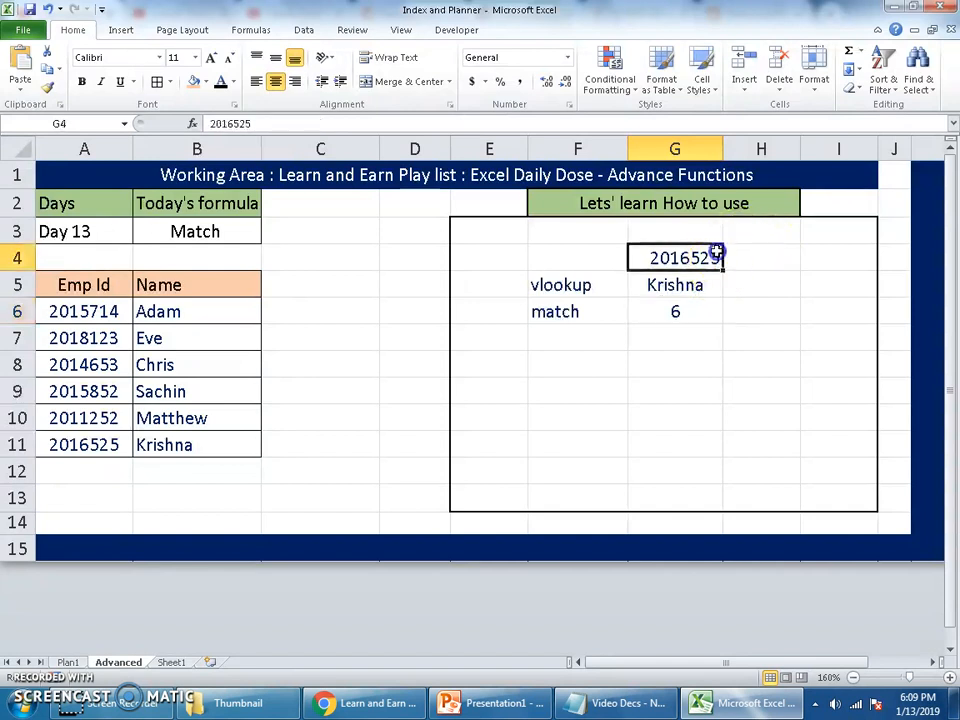
left_click_drag(122, 311, 96, 540)
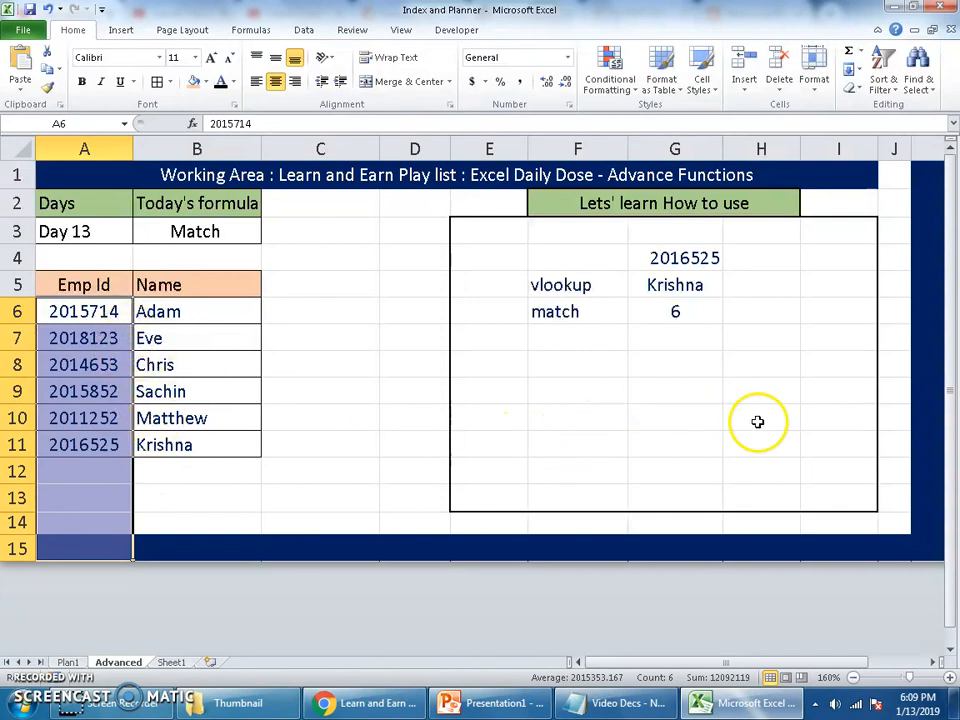
left_click(701, 312)
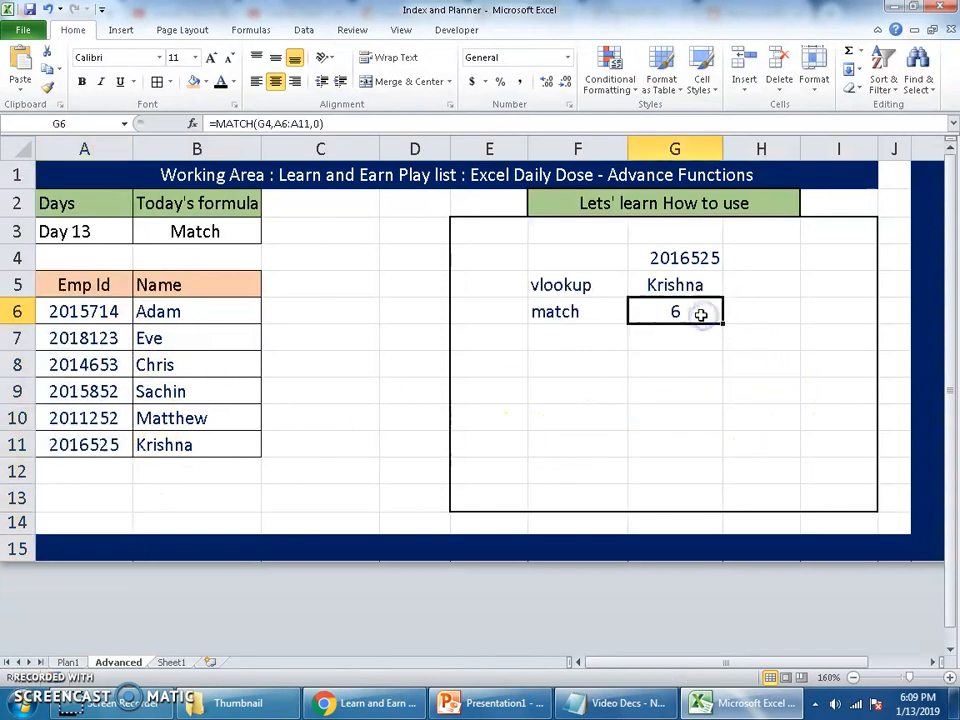
Replace the lookup value in G4 with an employee ID missing from the Emp Id column and check the formulas in G5 and G6
left_click(694, 258)
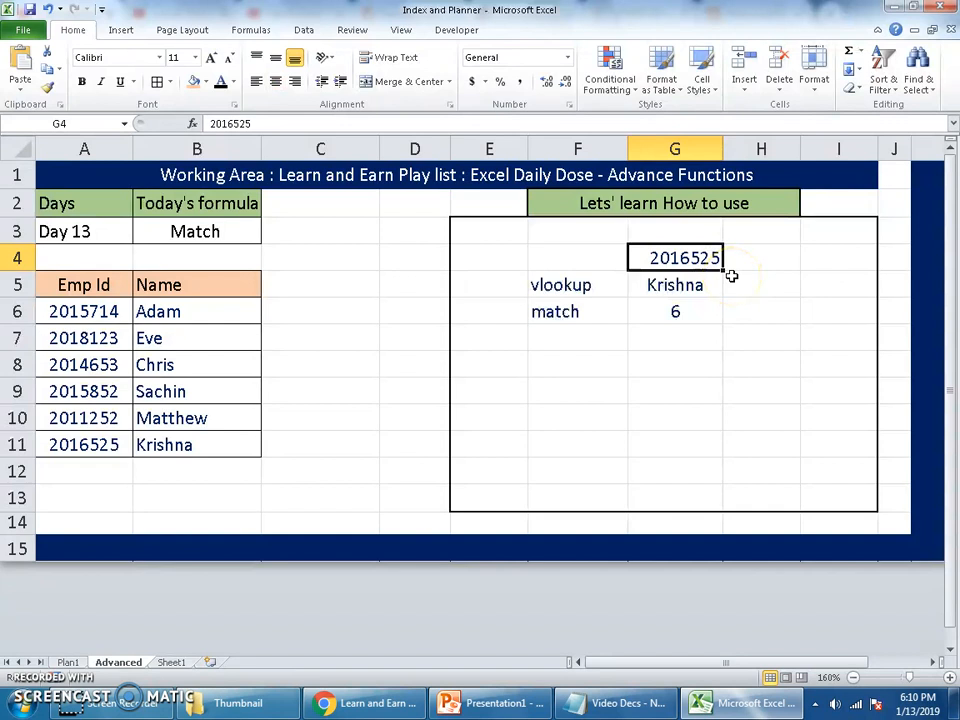
type("2015252")
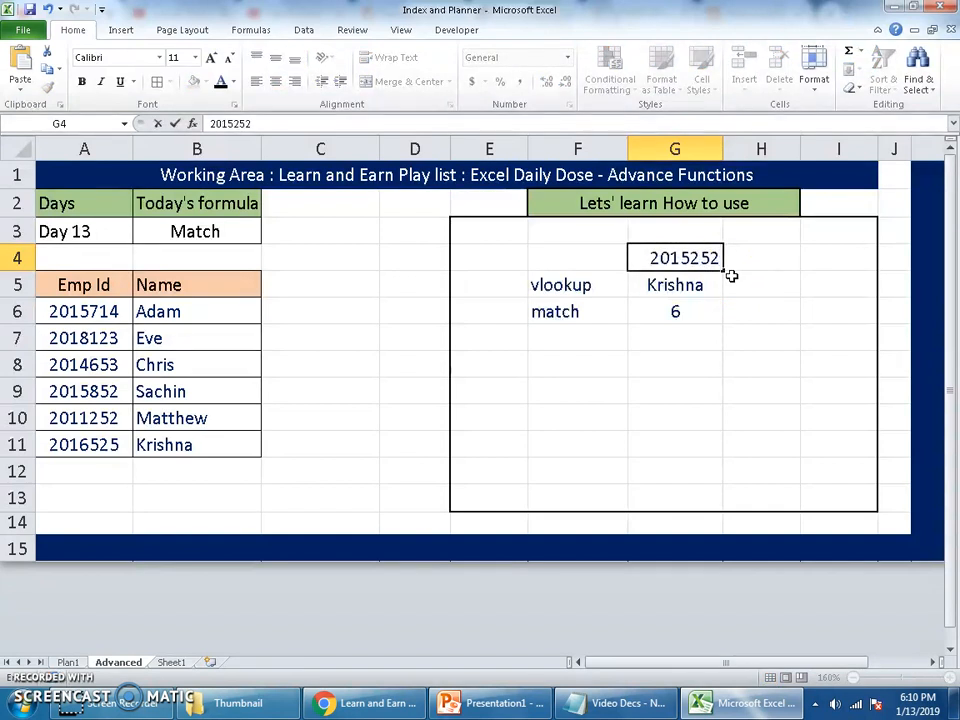
key("Return")
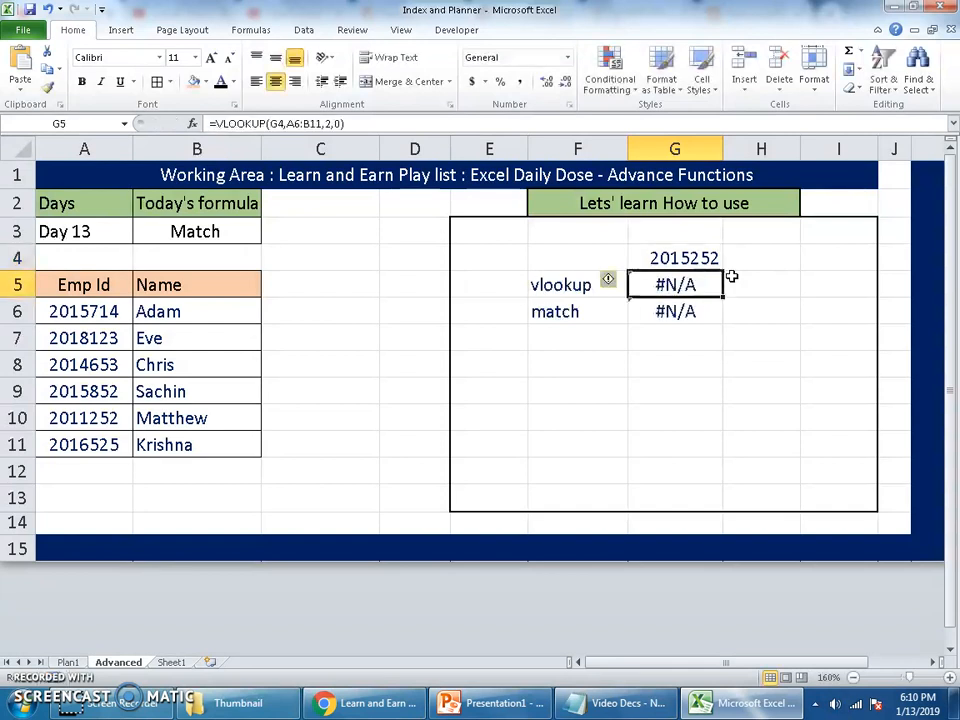
key("Down")
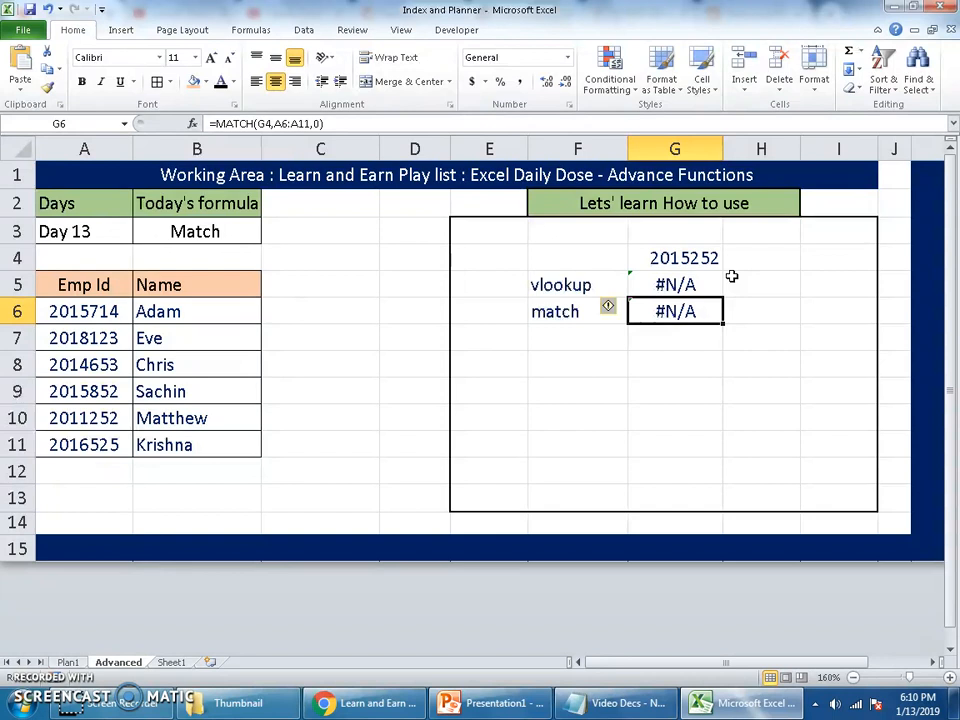
Switch to Chrome and view the Learn and Earn YouTube channel's header above its uploaded videos
key("alt+Tab")
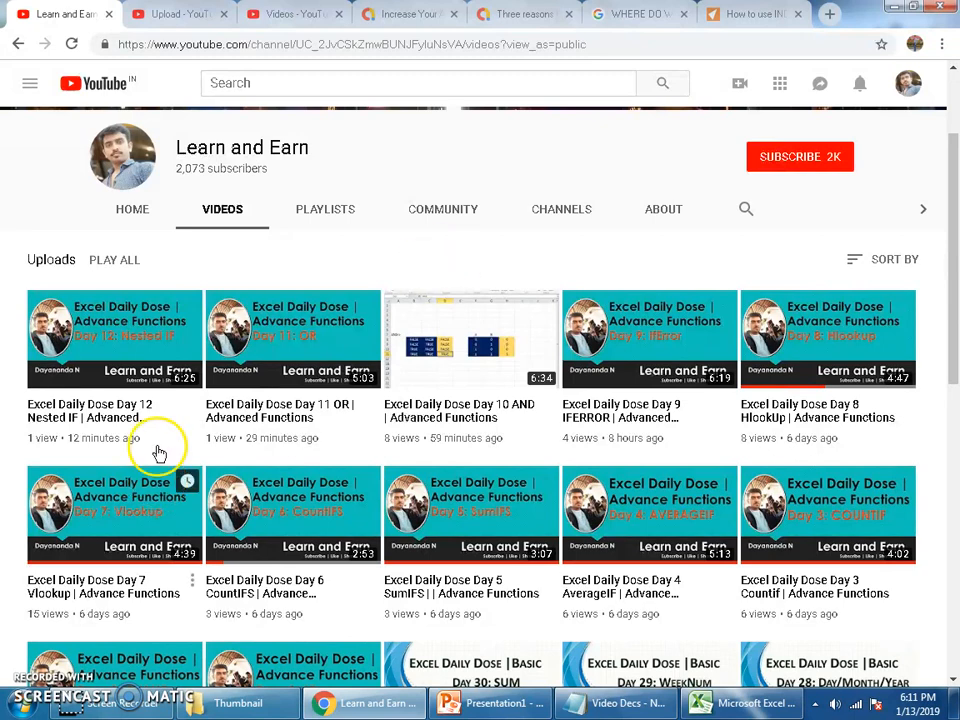
scroll(200, 420, "up", 2)
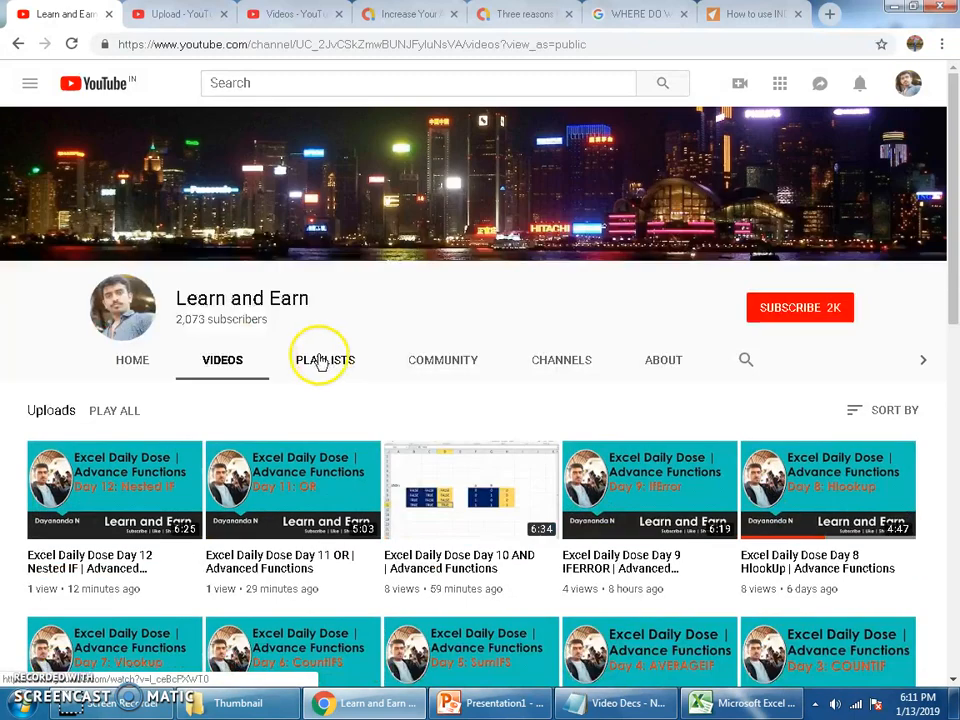
left_click(332, 286)
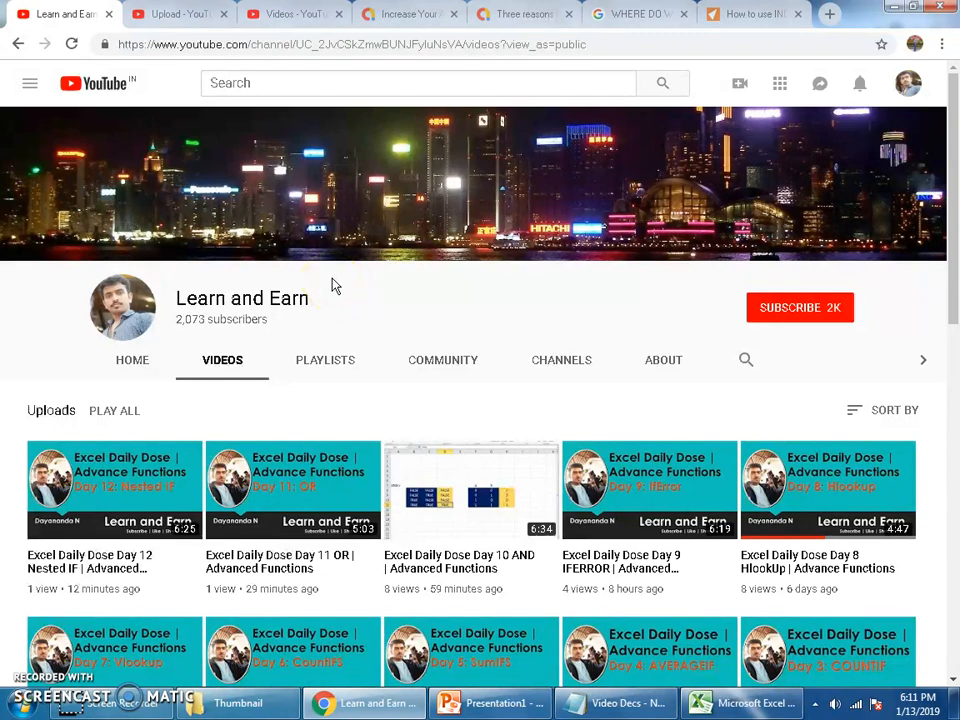